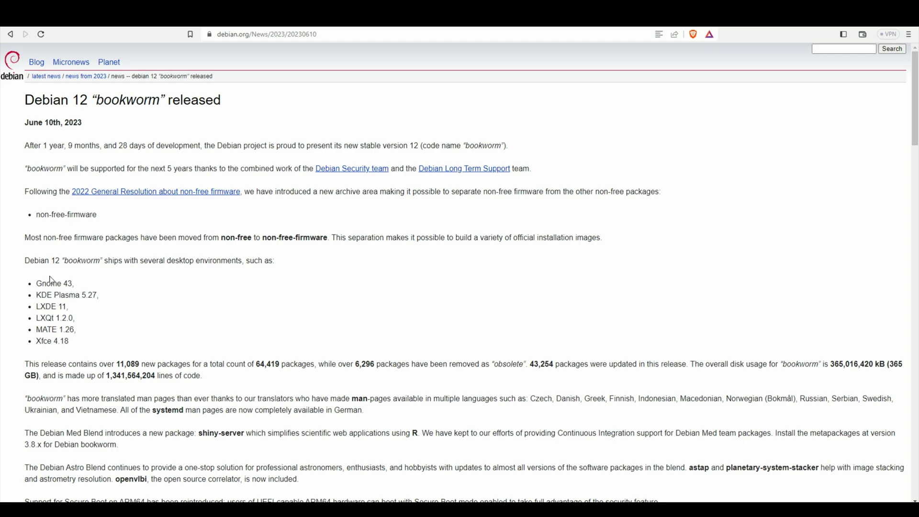
Read the Debian 12 release announcement's notes on desktop environments, package counts and the move of firmware packages to non-free-firmware.
left_click_drag(37, 283, 72, 282)
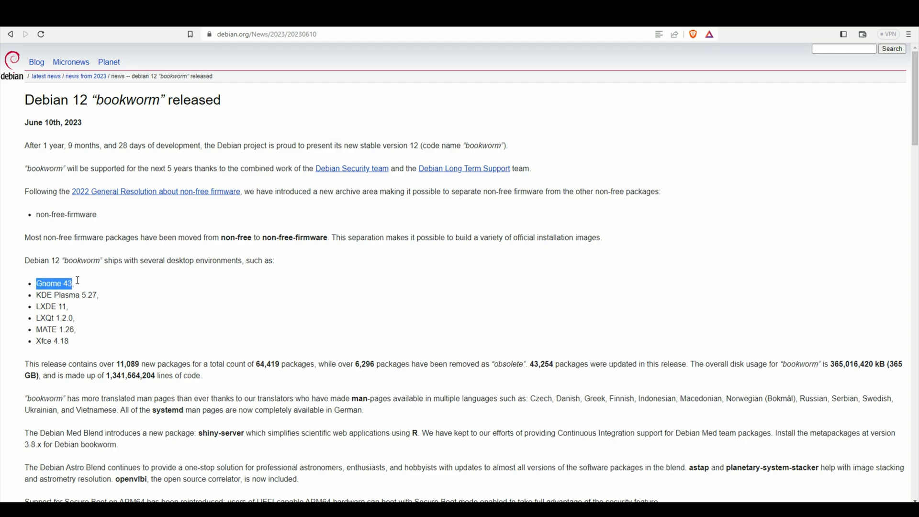
left_click(161, 293)
left_click_drag(256, 364, 282, 364)
left_click(348, 343)
left_click_drag(263, 237, 330, 239)
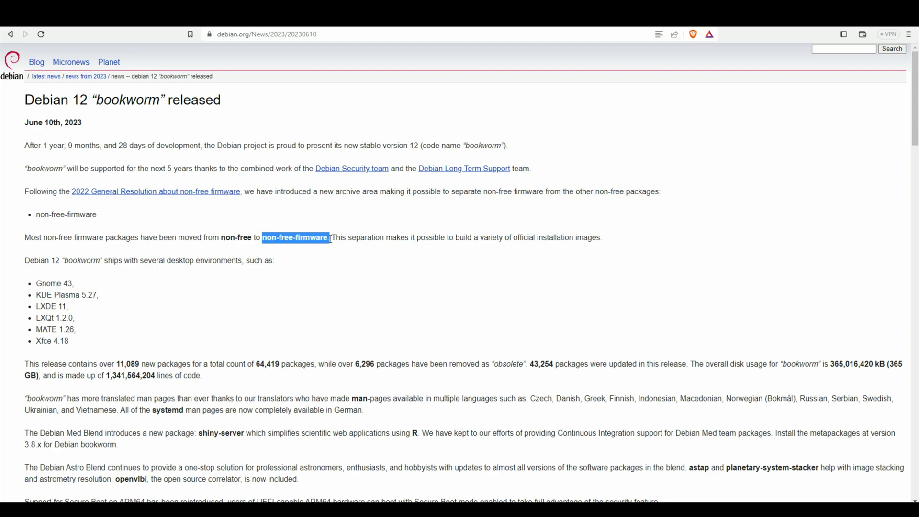
left_click(305, 261)
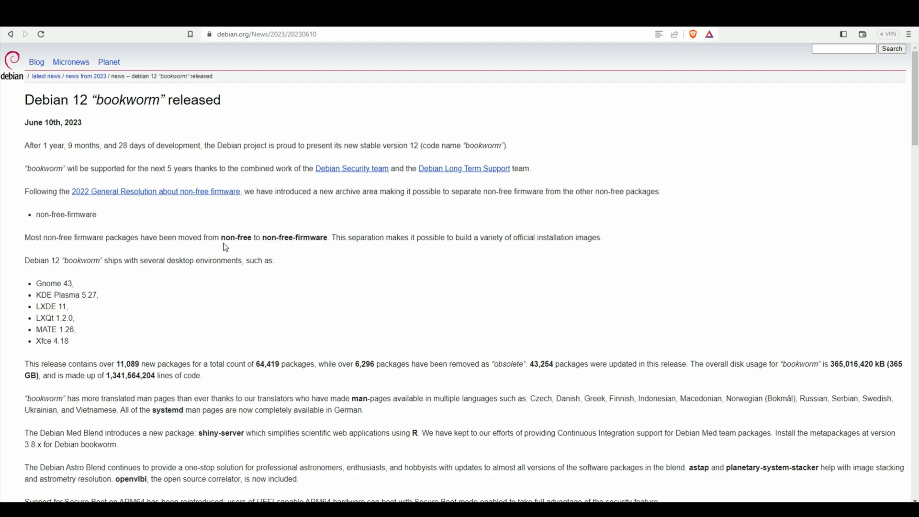
left_click_drag(221, 238, 252, 238)
left_click(339, 272)
left_click_drag(263, 237, 329, 239)
left_click(341, 264)
left_click_drag(27, 237, 602, 238)
left_click(517, 279)
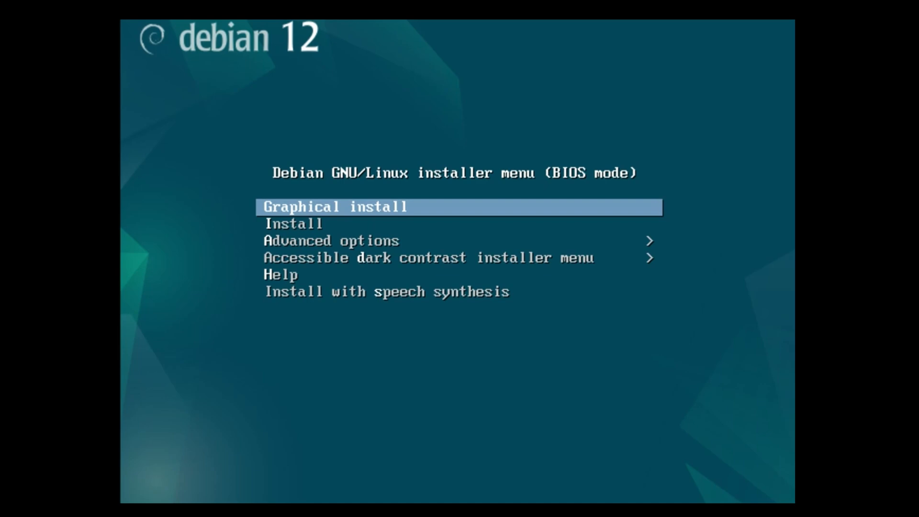
Start the graphical install from the Debian 12 boot menu.
key("Down")
key("Down")
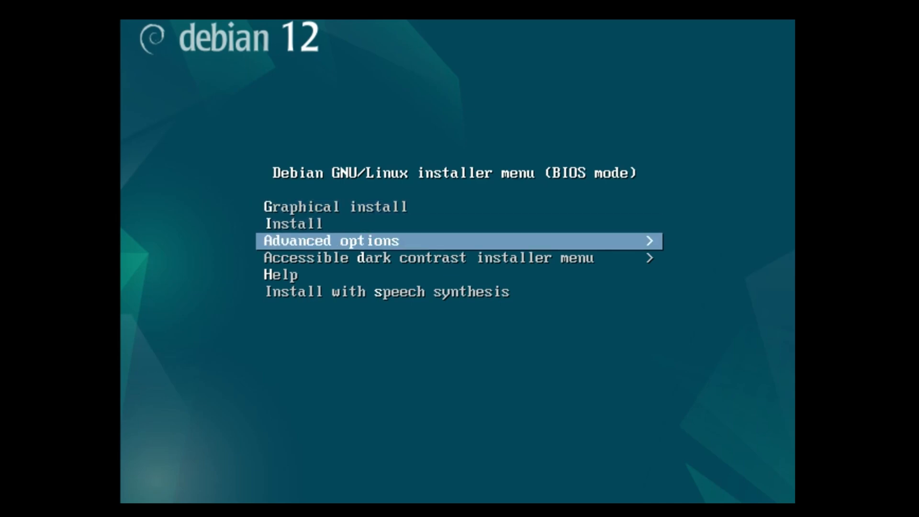
key("Up")
key("Up")
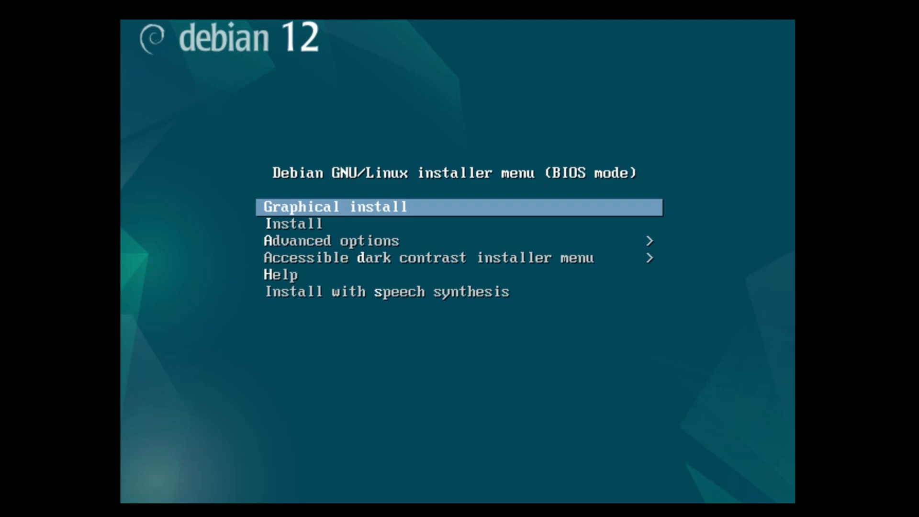
key("Return")
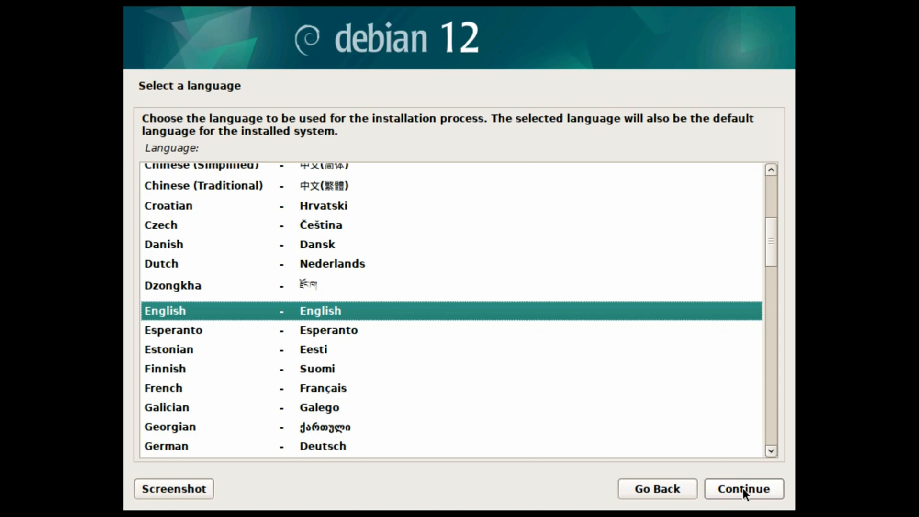
Choose English as the installation language and United States as the location, and proceed towards the network configuration.
left_click(321, 312)
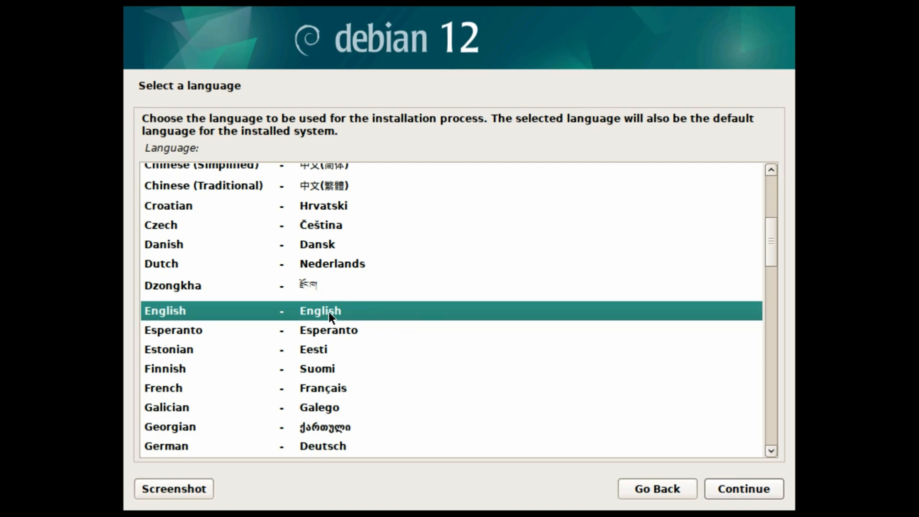
left_click(742, 493)
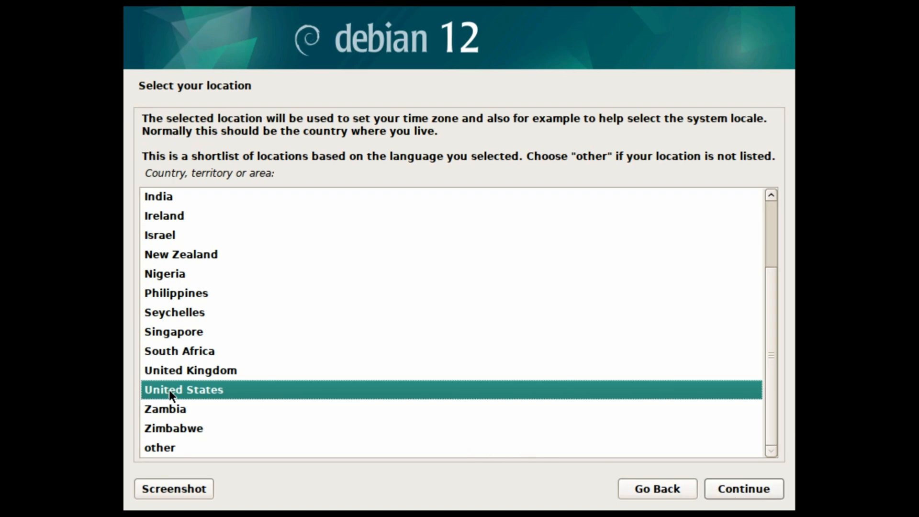
left_click(745, 489)
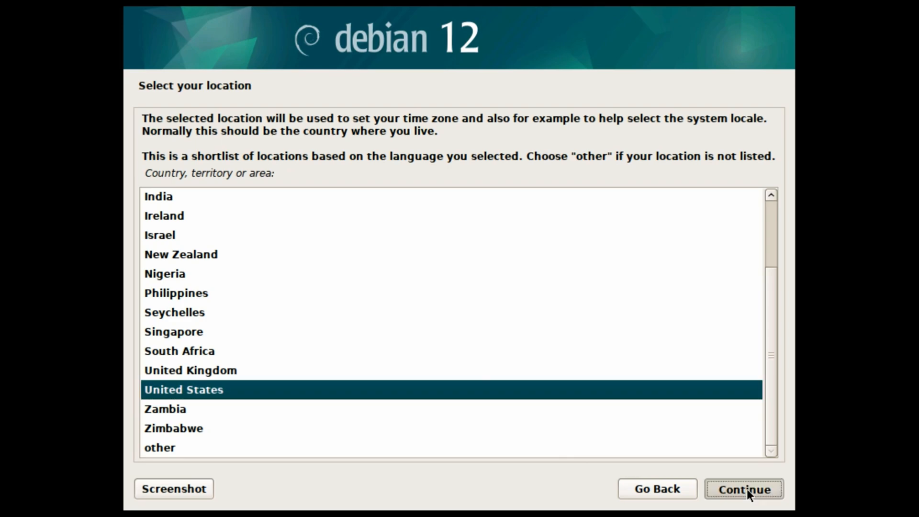
left_click(768, 490)
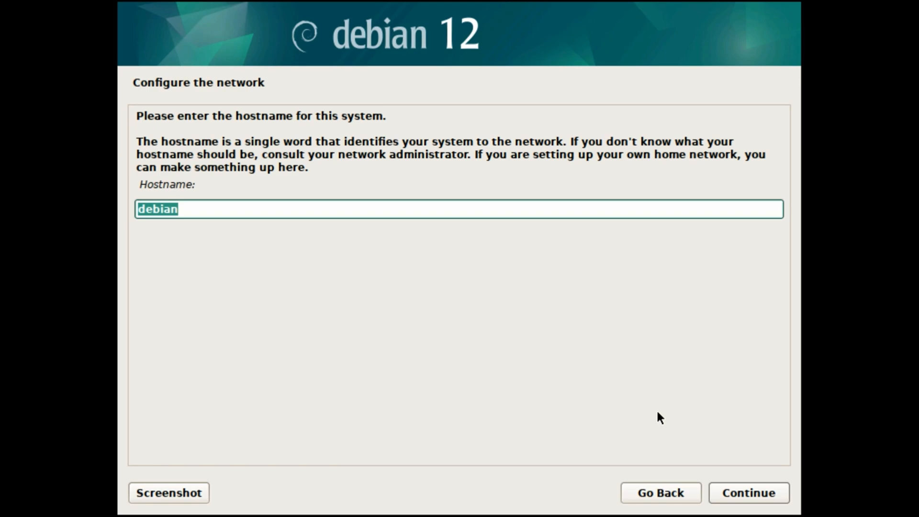
Set the system's hostname to debian-virt and complete the network configuration.
left_click(312, 211)
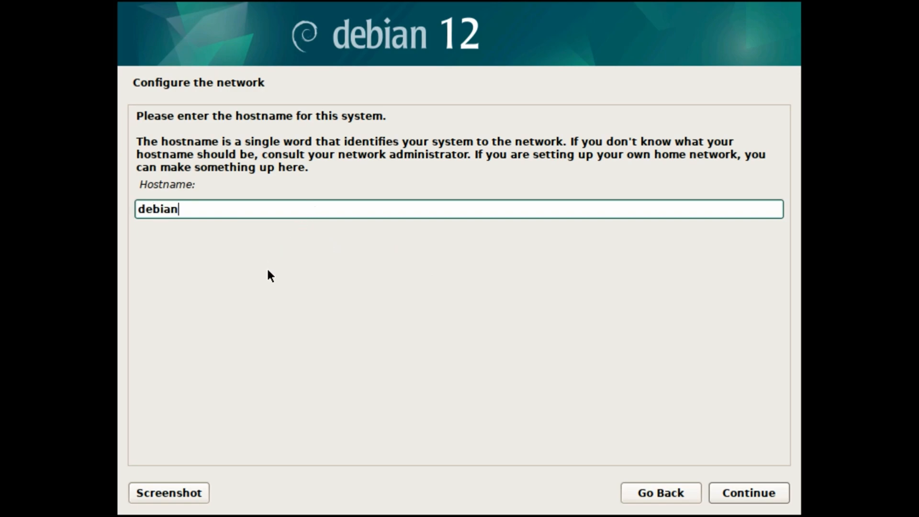
type("-virt")
left_click_drag(208, 209, 623, 244)
left_click(764, 493)
left_click(764, 494)
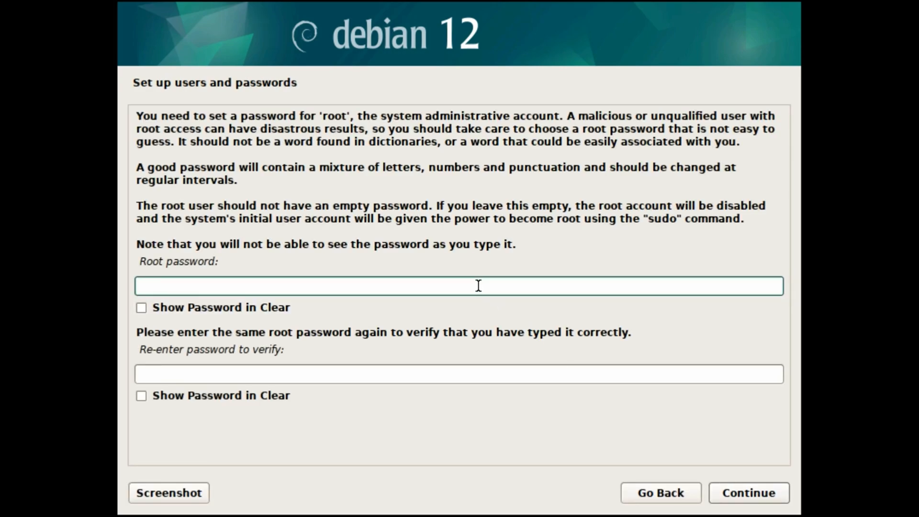
Leave both root password fields empty and proceed, so that the initial user account gets sudo rights.
left_click_drag(516, 245, 139, 103)
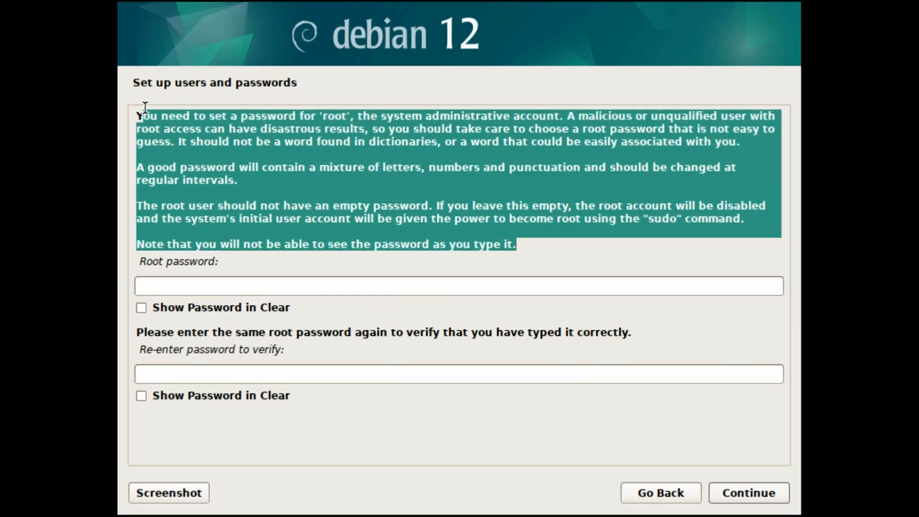
left_click(261, 206)
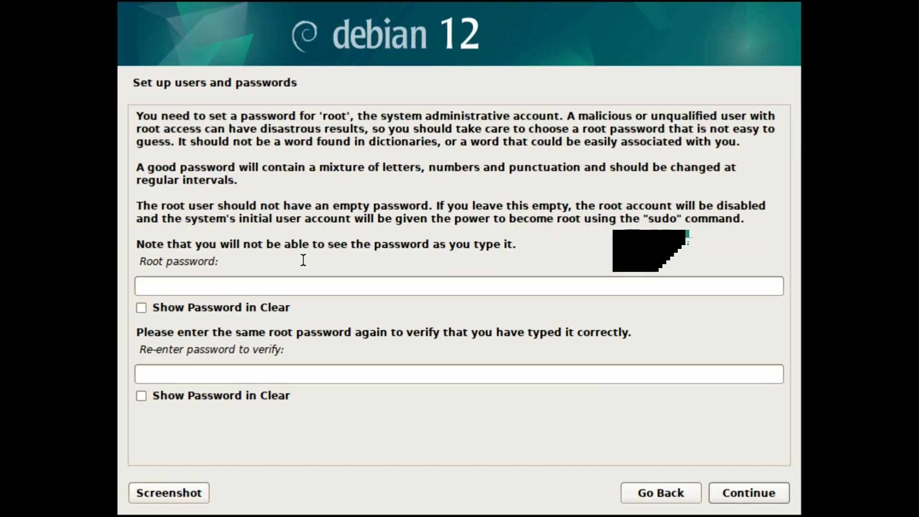
left_click(298, 289)
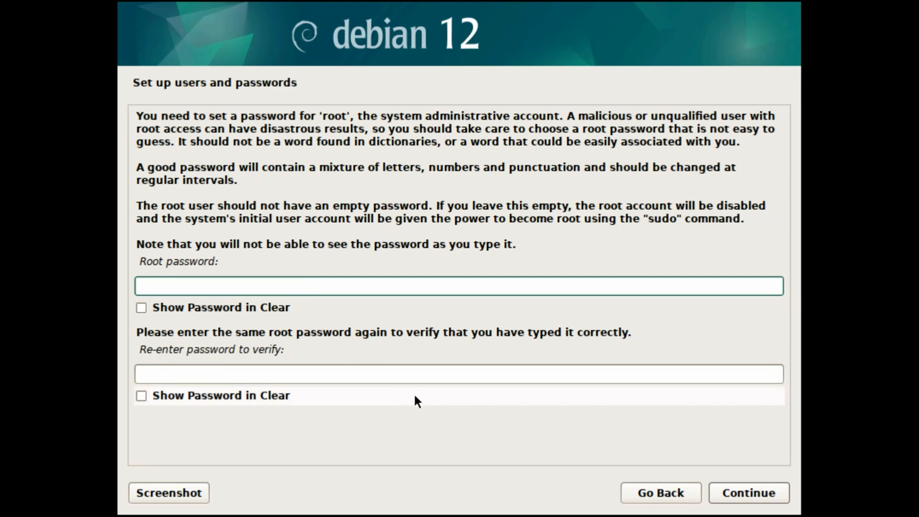
left_click(727, 493)
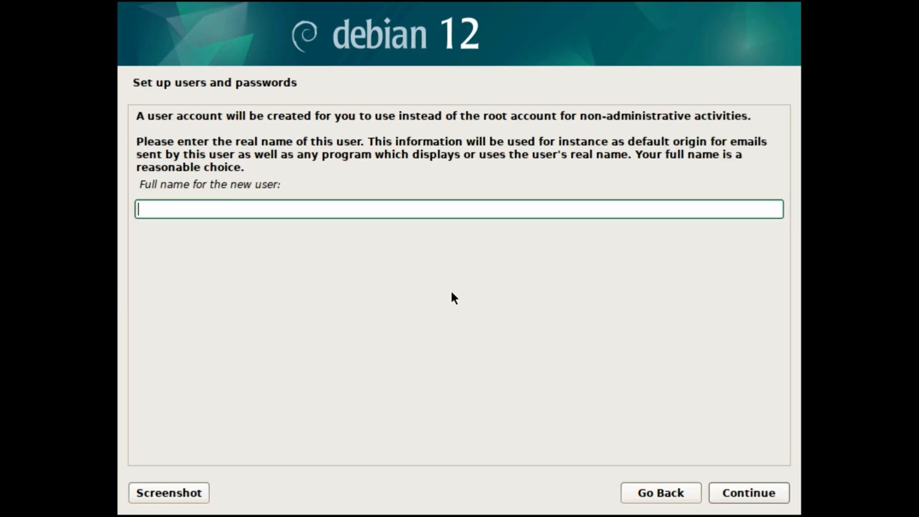
Set up the user account by entering the new user's full name and the account password with its verification.
type("dt")
left_click(741, 493)
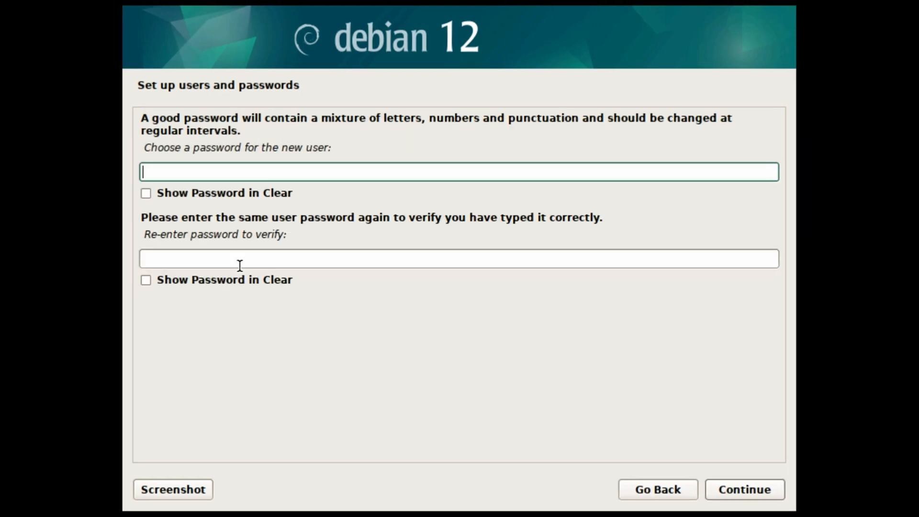
type("••")
left_click(240, 265)
type("•")
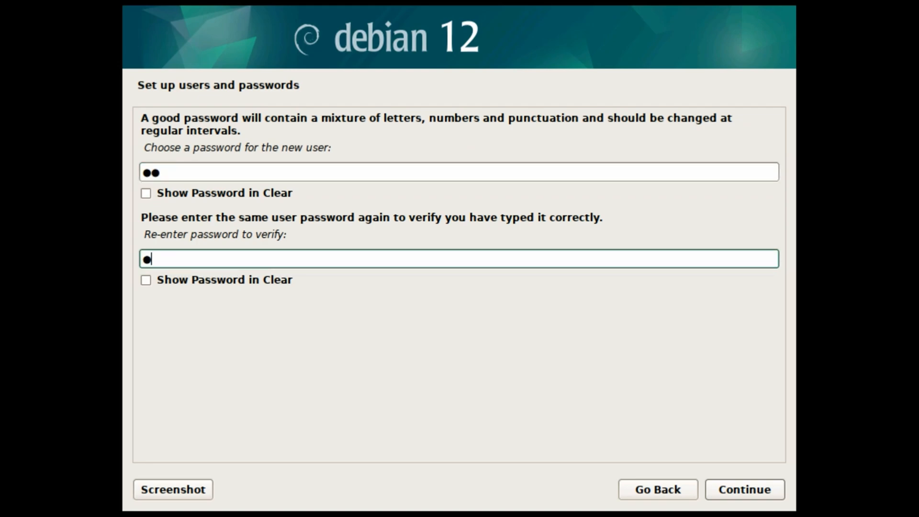
type("•")
left_click(734, 492)
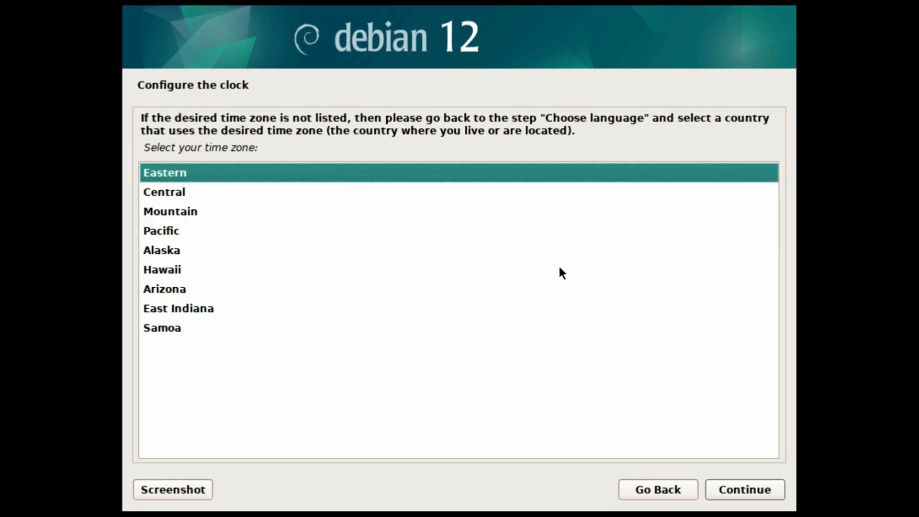
Set the system clock's time zone to Central.
left_click(177, 193)
left_click(736, 491)
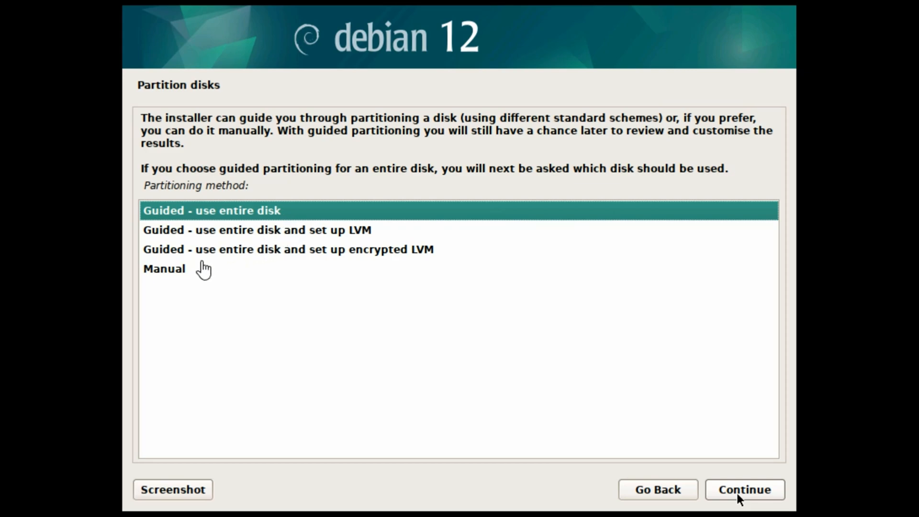
Choose guided partitioning of the entire sda disk, with all files in one partition.
left_click(180, 272)
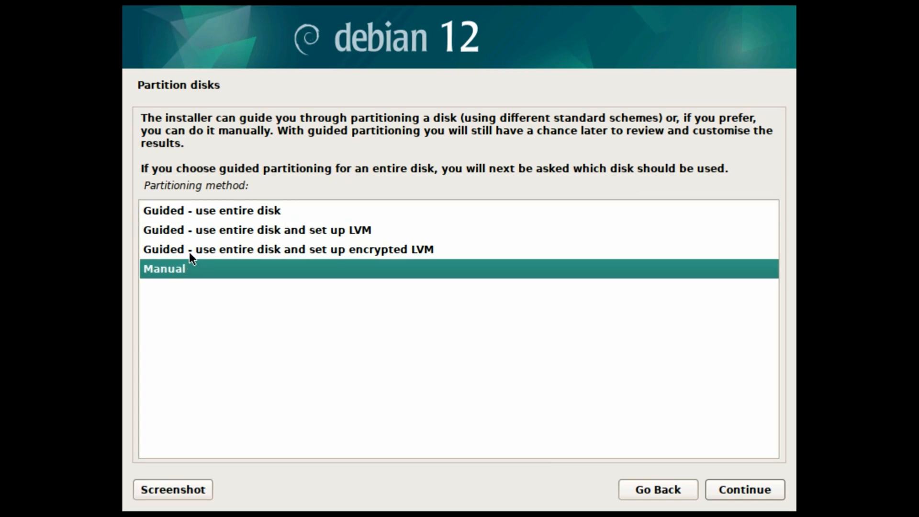
left_click(195, 213)
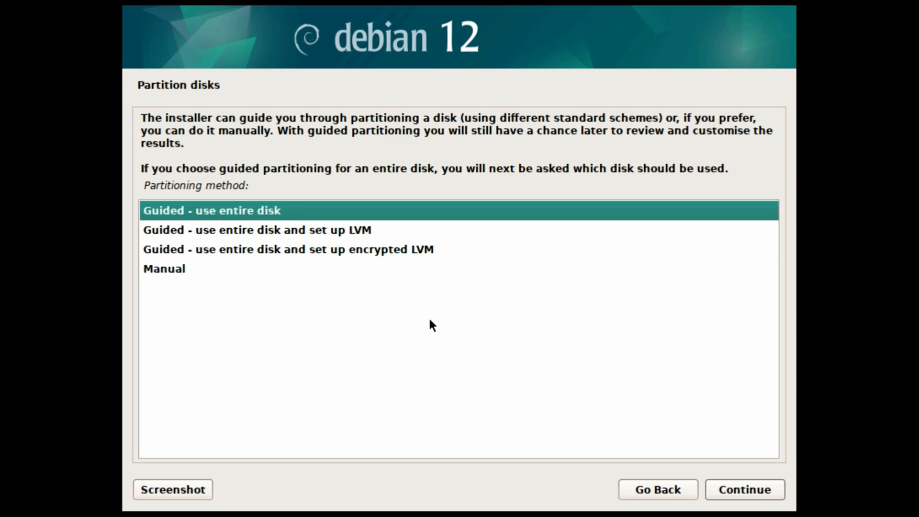
left_click(749, 489)
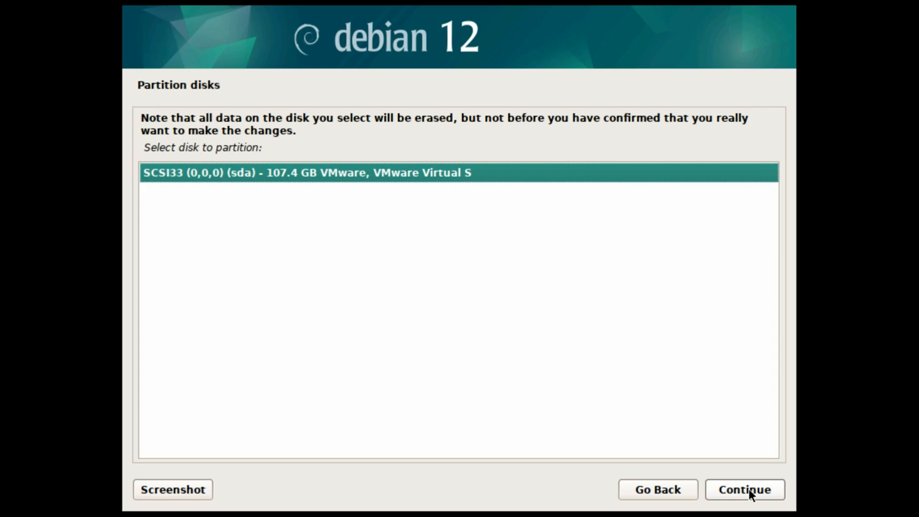
left_click(748, 489)
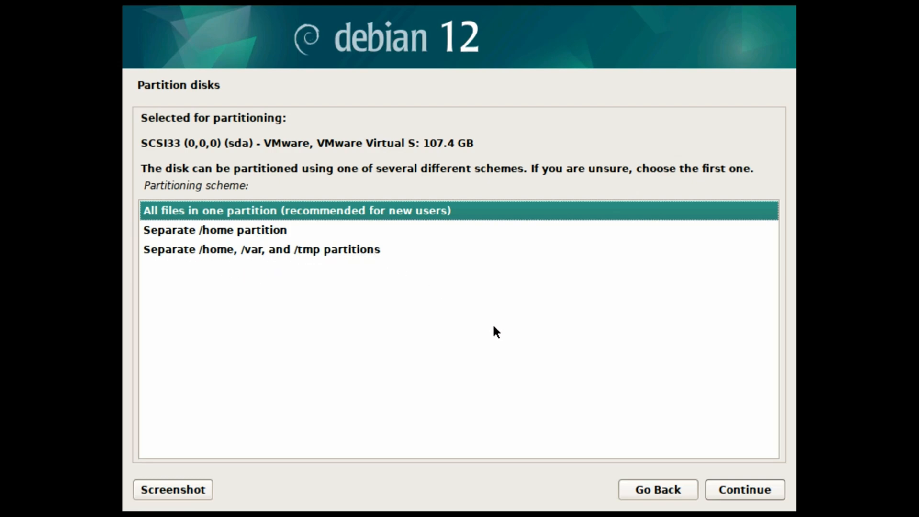
left_click(740, 487)
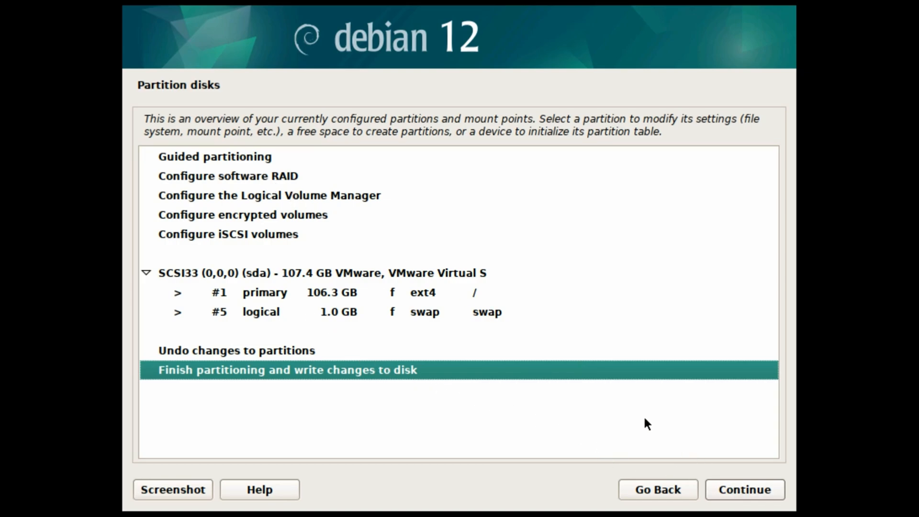
Finish the partitioning and confirm writing the changes to the disk.
left_click(731, 486)
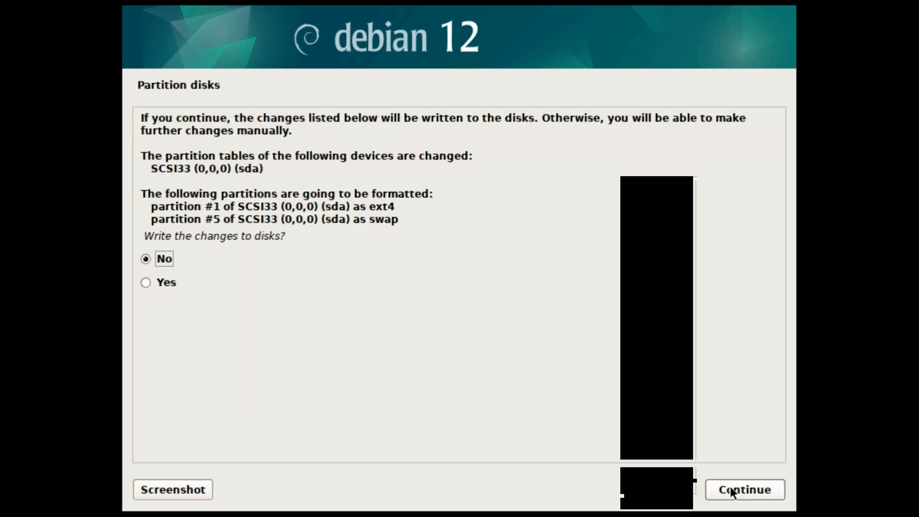
left_click(146, 283)
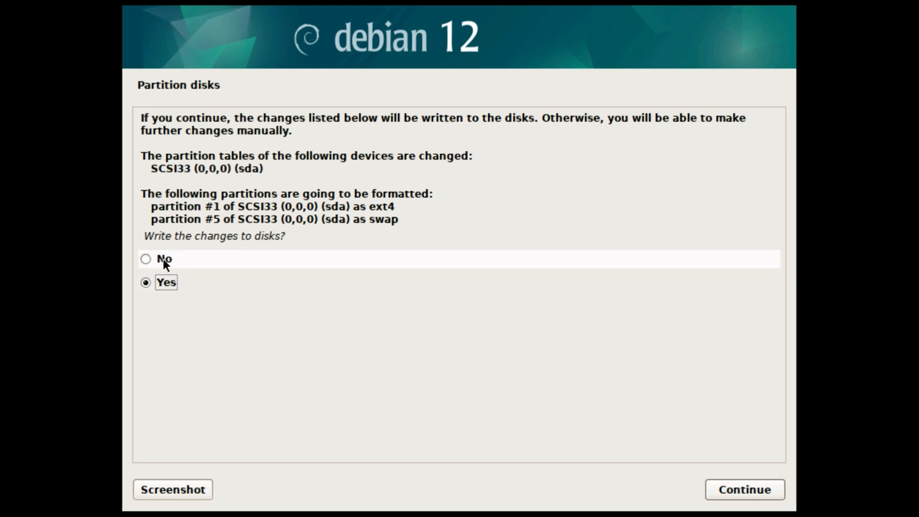
left_click(744, 490)
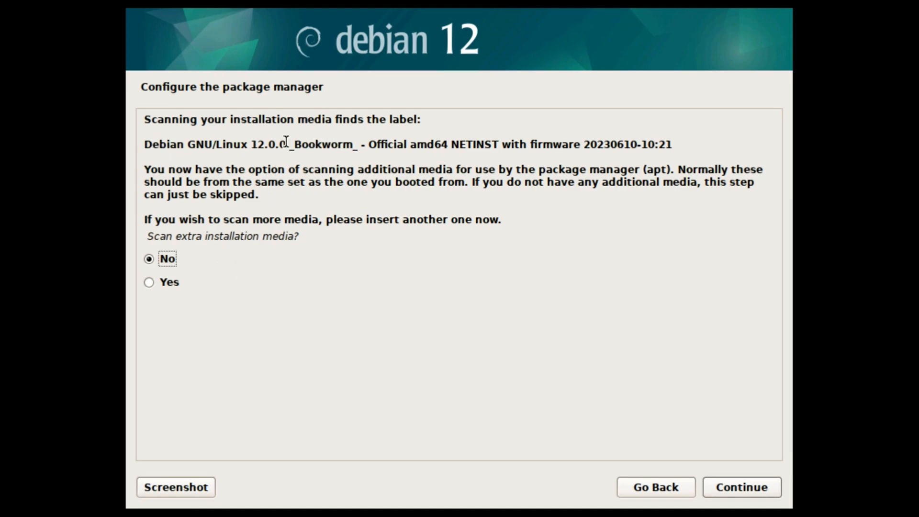
Decline scanning extra installation media for the package manager.
left_click_drag(151, 144, 580, 153)
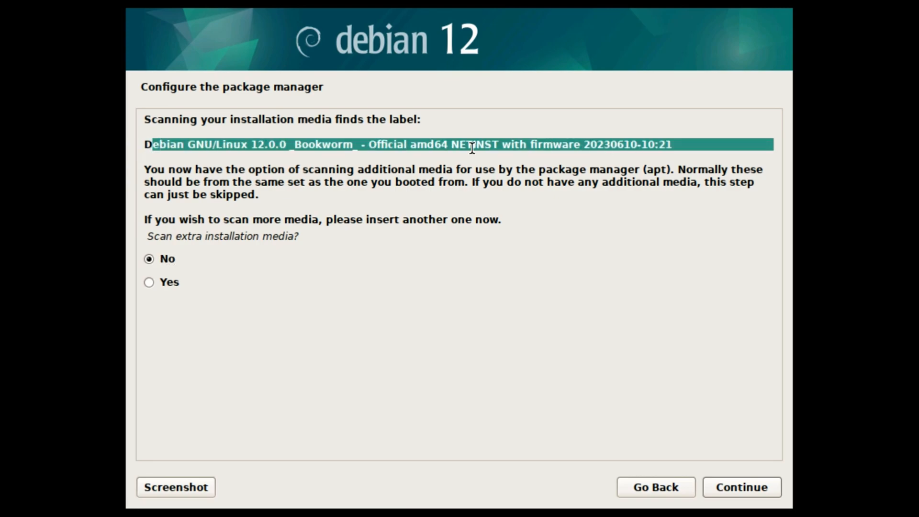
left_click(236, 145)
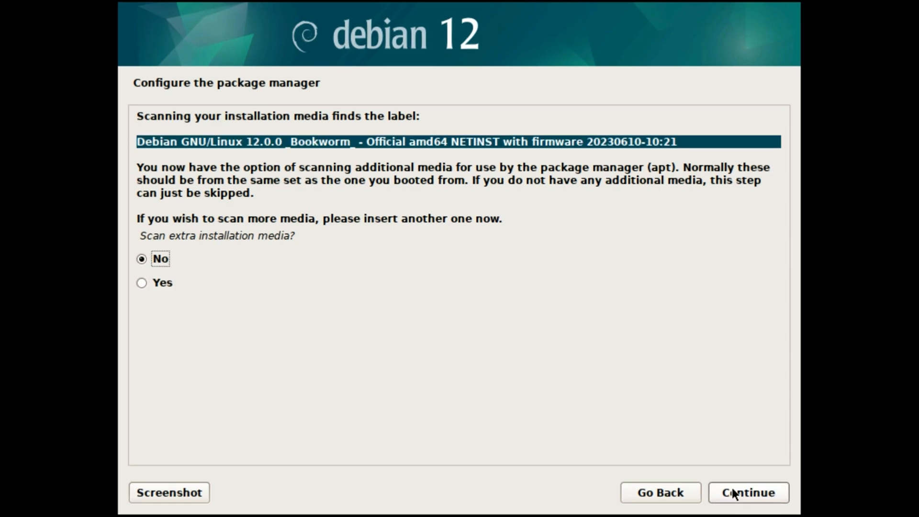
left_click(733, 491)
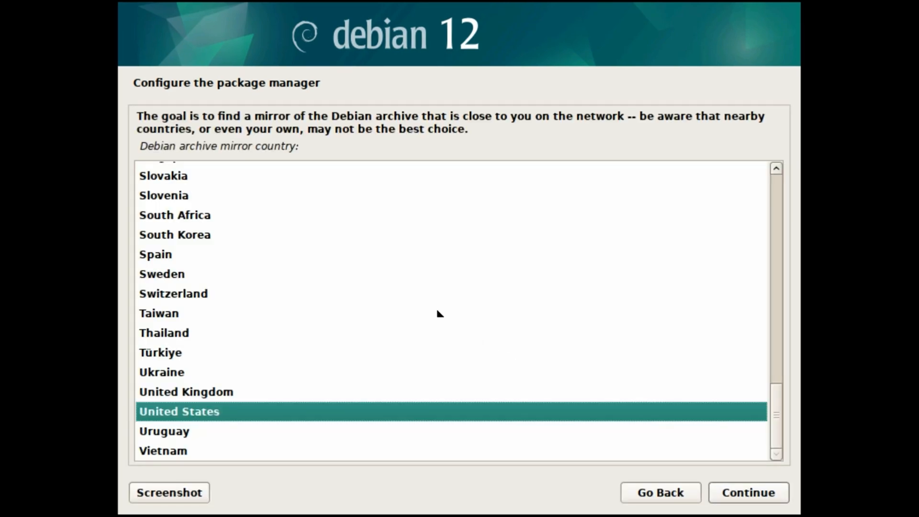
Try to skip the archive mirror country selection and continue without a network mirror.
left_click(642, 492)
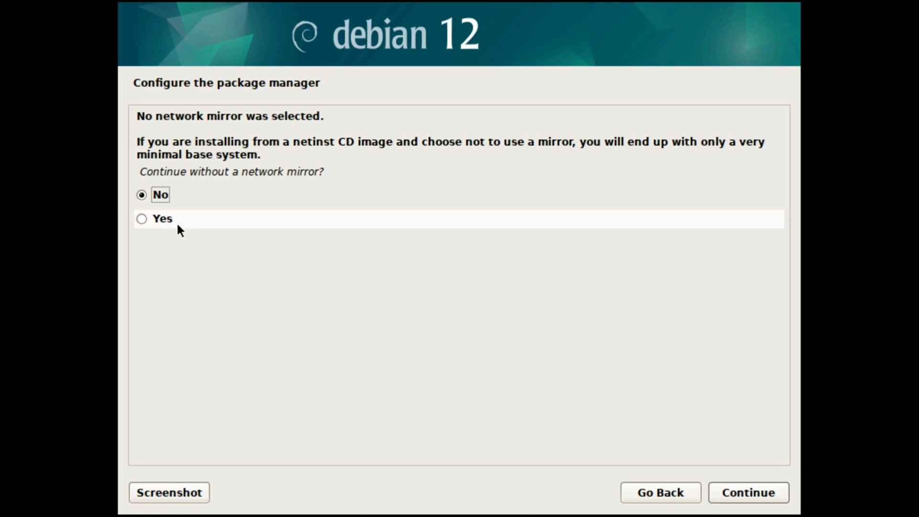
left_click(142, 219)
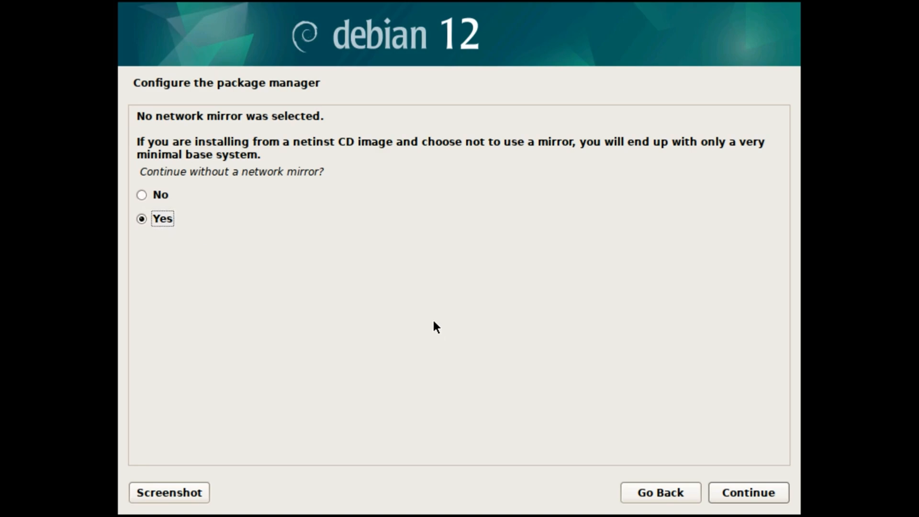
left_click(749, 496)
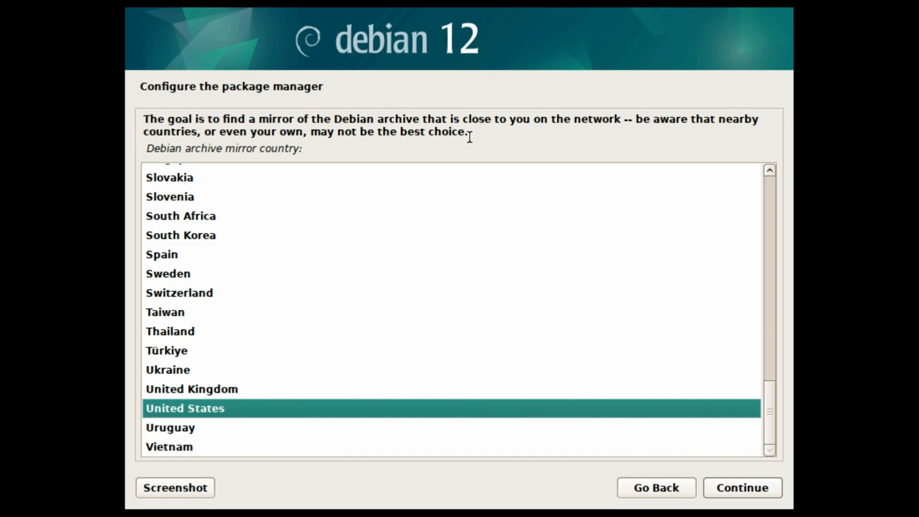
Choose the deb.debian.org archive mirror for the United States and leave the HTTP proxy blank.
left_click(729, 482)
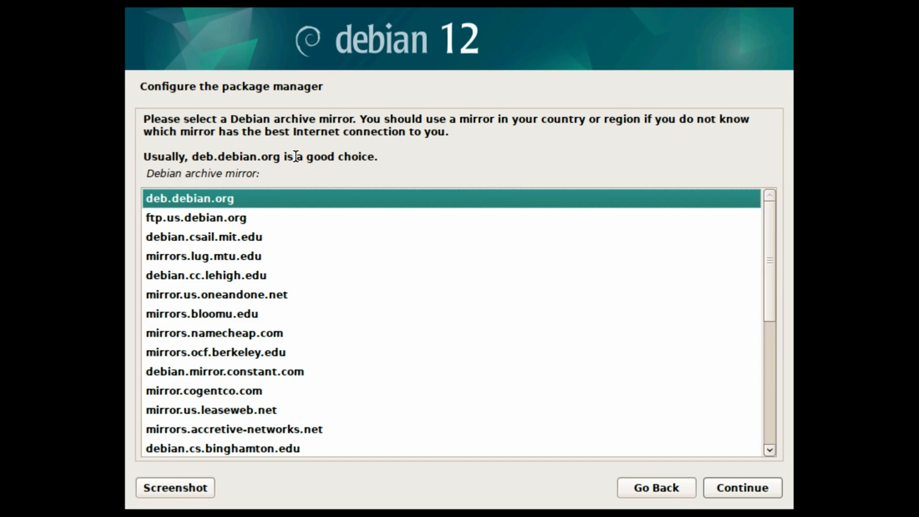
left_click(752, 493)
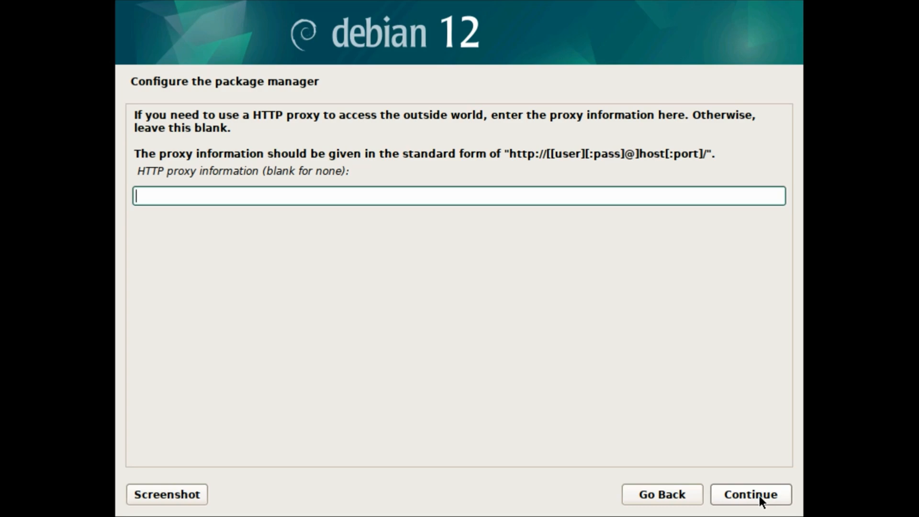
left_click(759, 495)
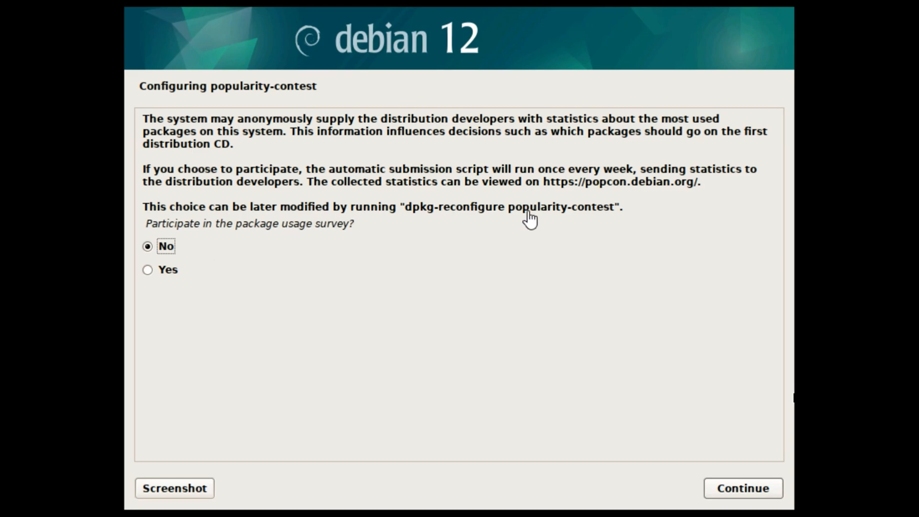
Opt in to the package usage survey and install the Debian desktop environment with GNOME and standard system utilities.
left_click_drag(509, 206, 616, 206)
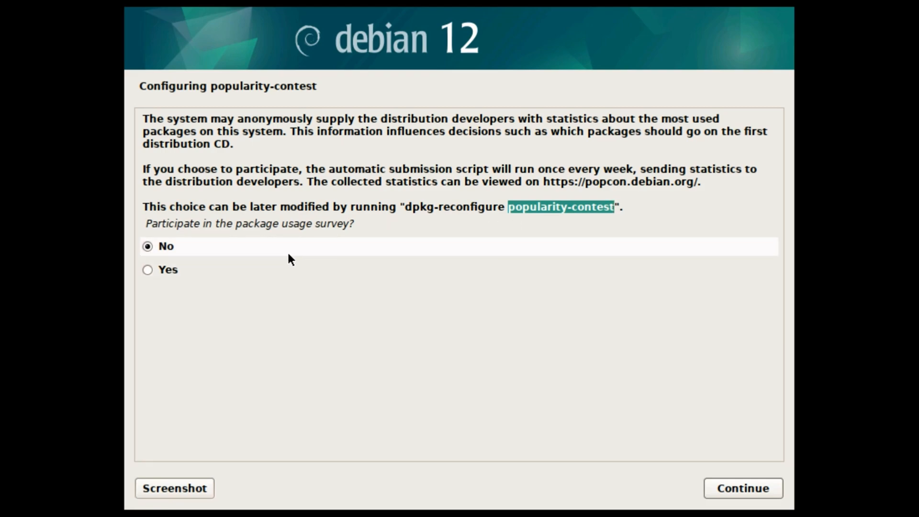
left_click(348, 245)
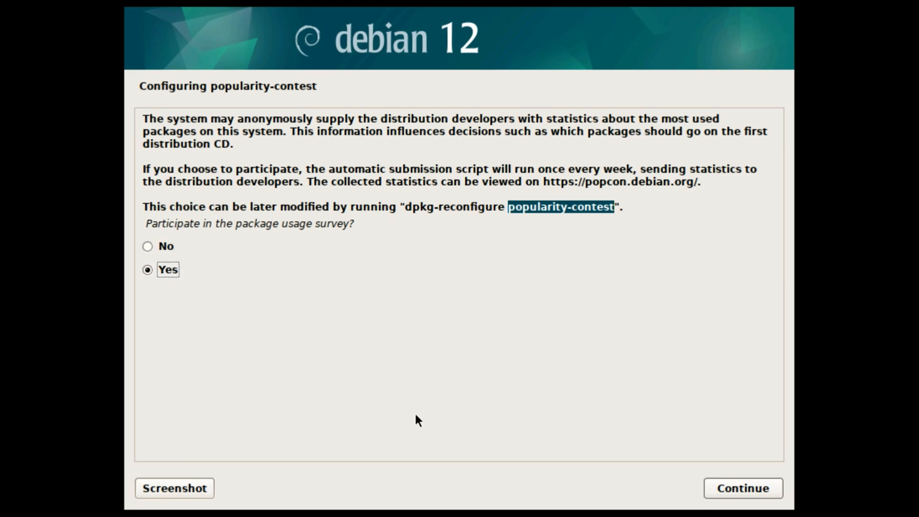
left_click(750, 487)
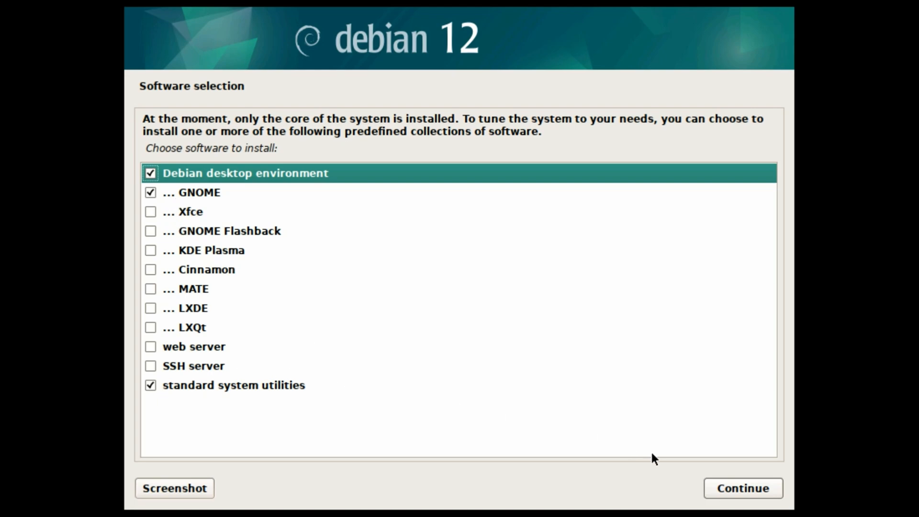
left_click(740, 487)
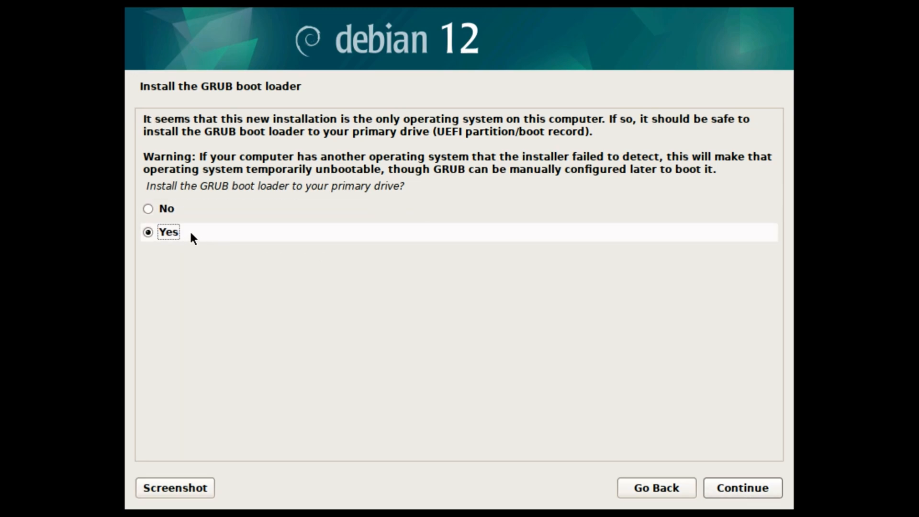
Install the GRUB boot loader to /dev/sda, then finish the installation and reboot into the new system.
left_click(754, 491)
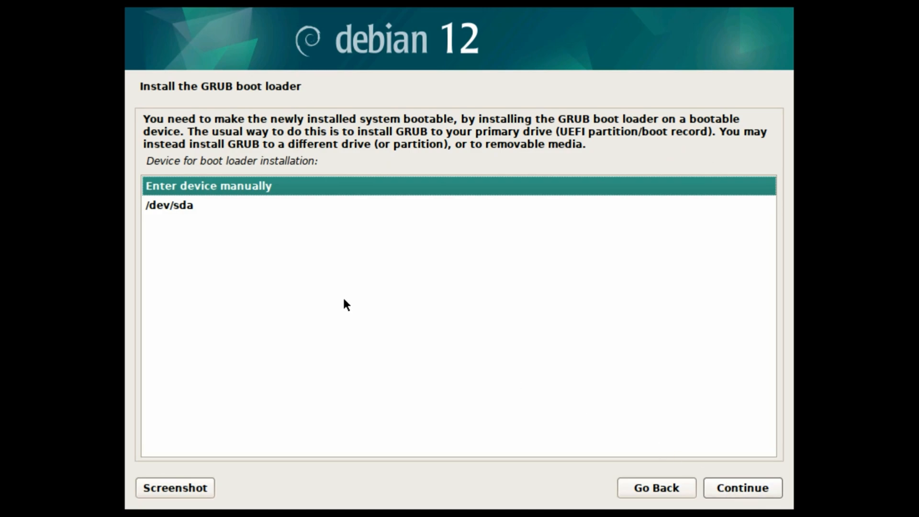
left_click(176, 209)
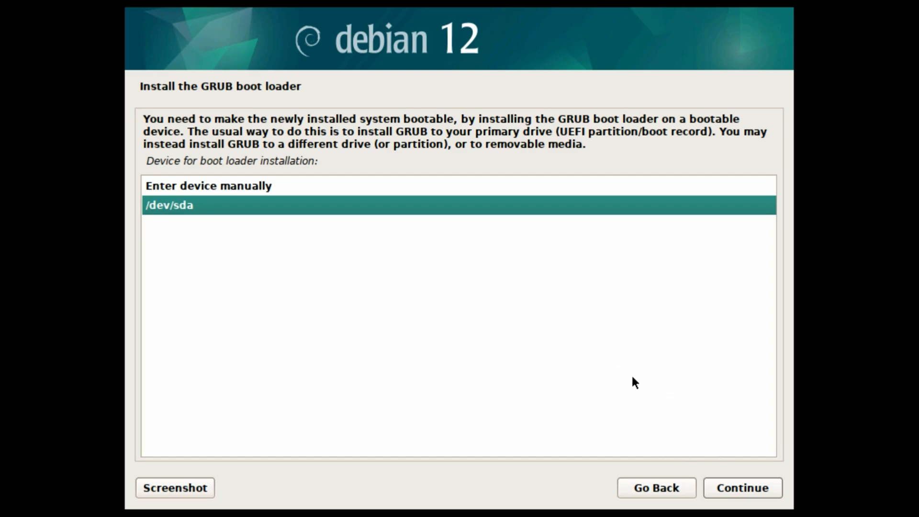
left_click(736, 494)
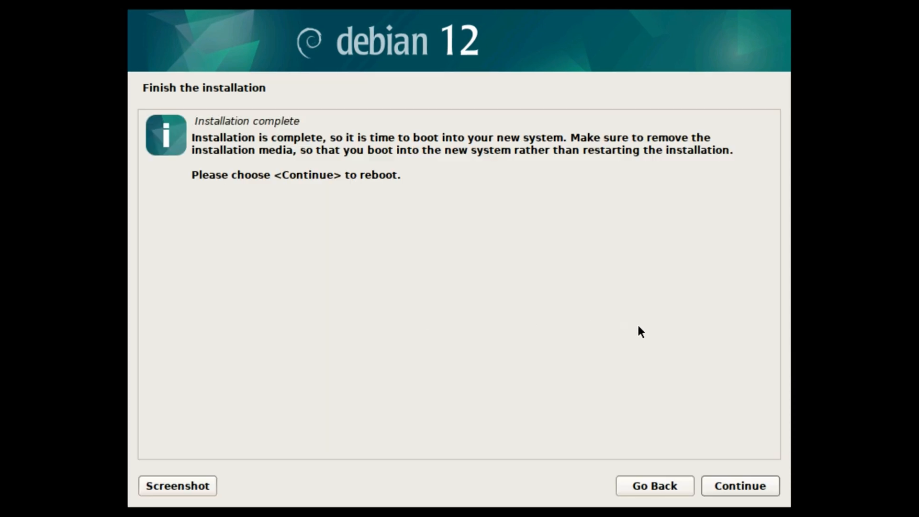
left_click(736, 487)
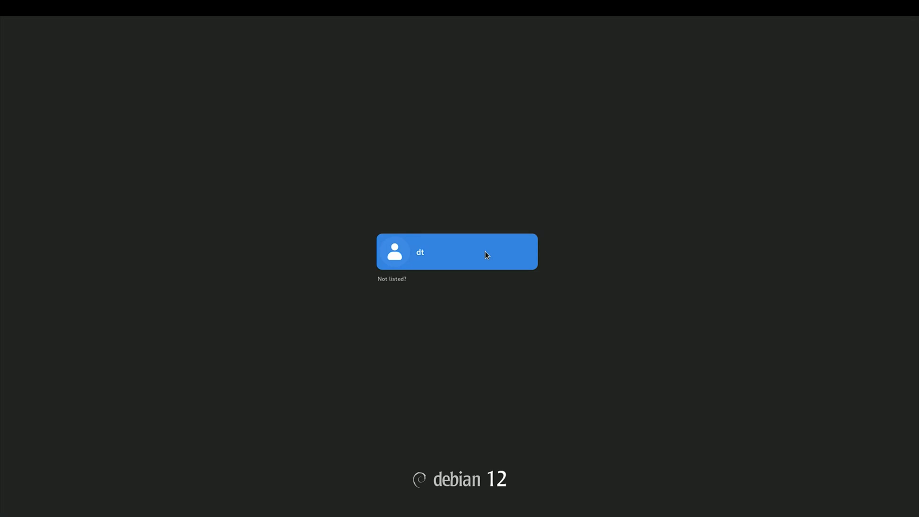
Enter the account password, check the available desktop session types, and log in with the GNOME session.
left_click(484, 251)
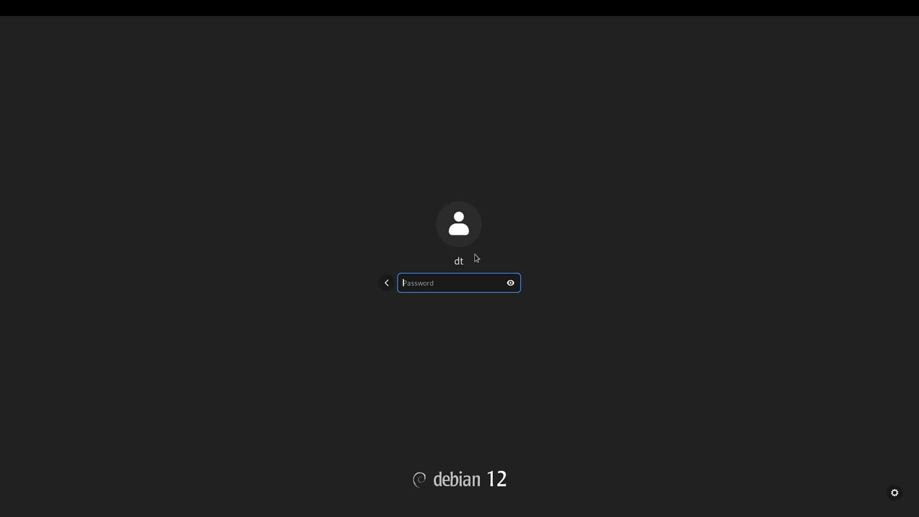
type("d")
type("•")
left_click(895, 494)
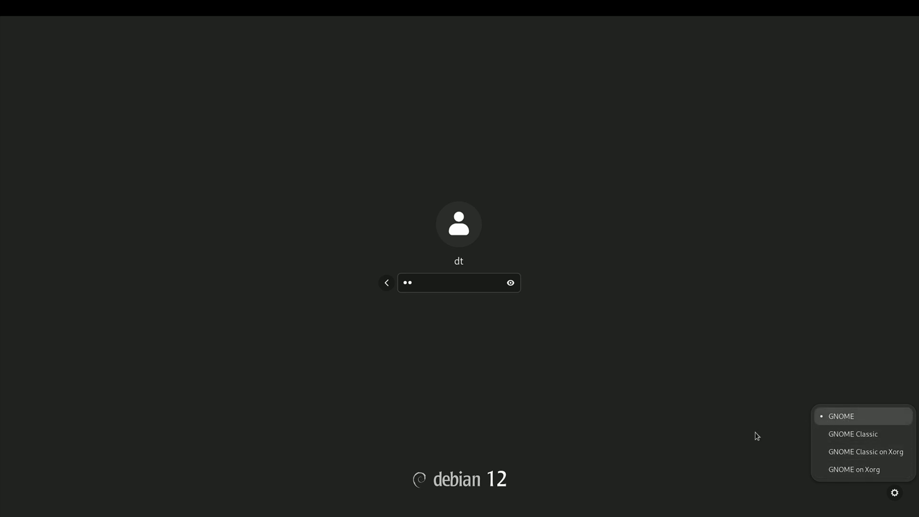
left_click(722, 418)
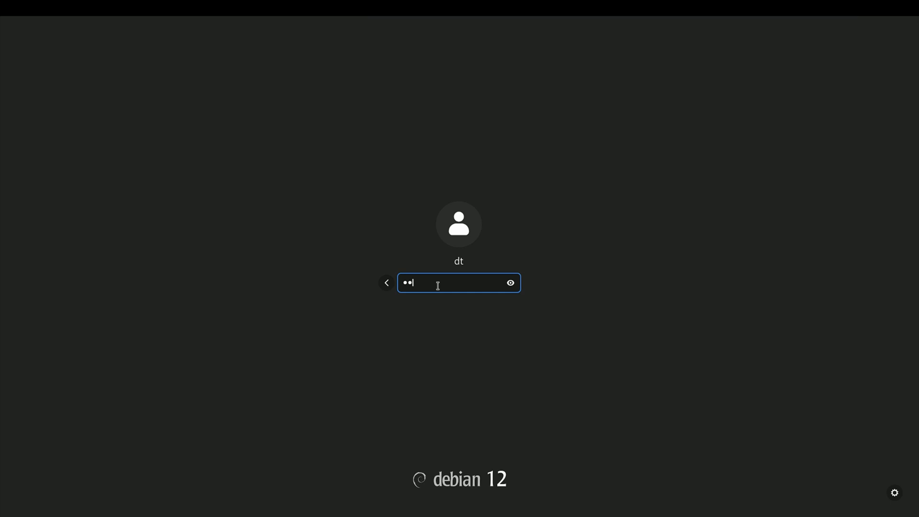
key("Return")
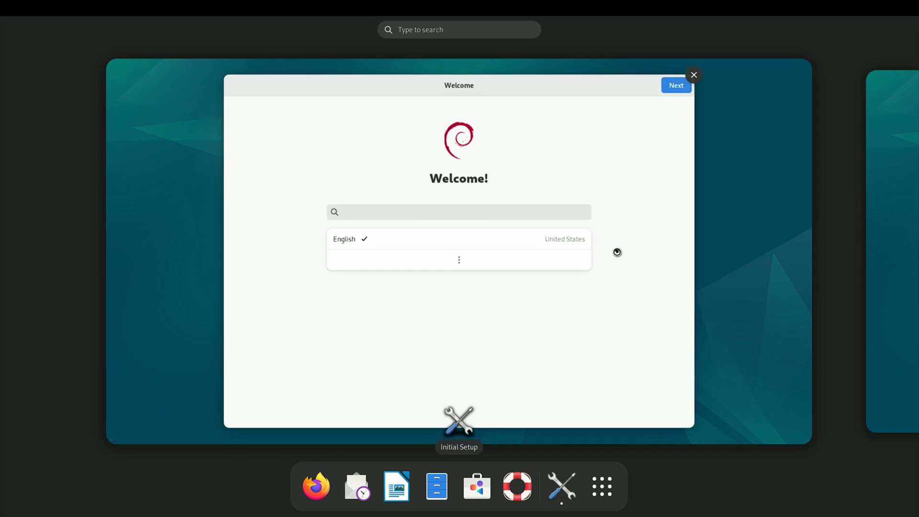
Search the system for "display", check the screen resolution options in the Displays settings, and close the settings window.
left_click(419, 31)
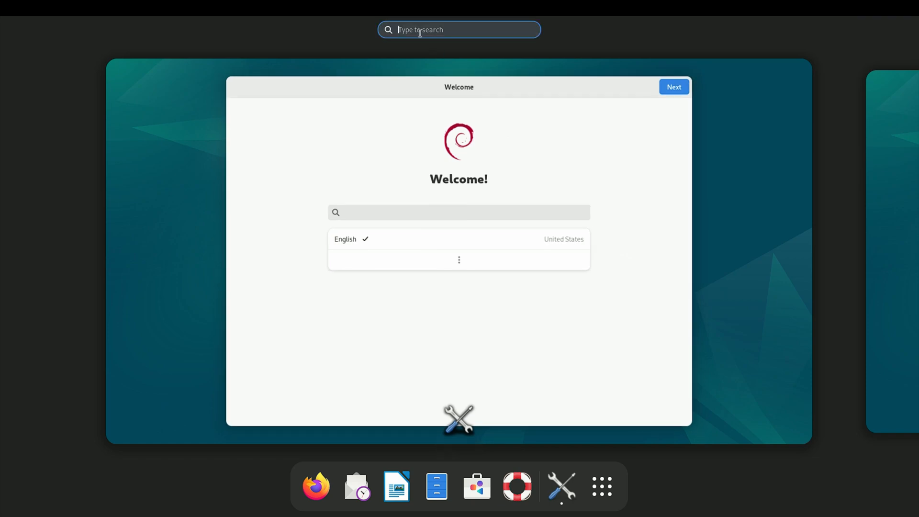
type("display")
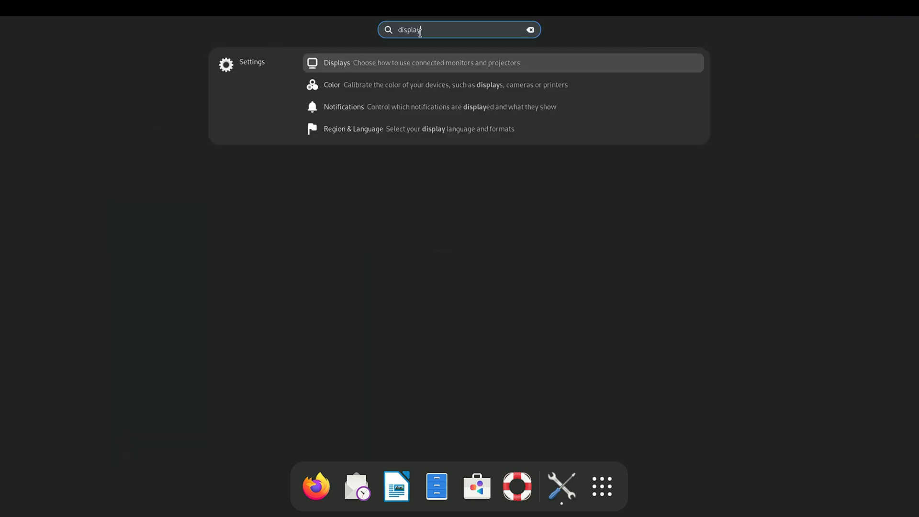
left_click(392, 63)
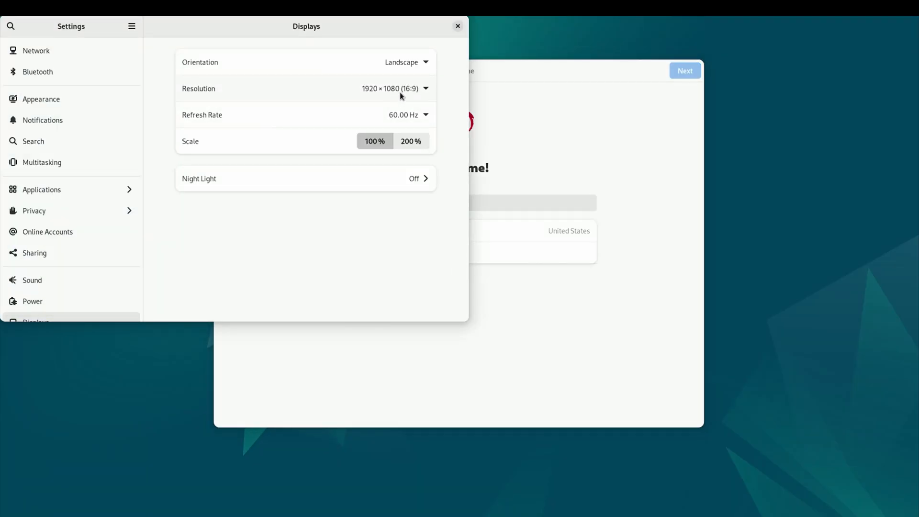
left_click(421, 90)
left_click(422, 107)
left_click_drag(289, 29, 417, 91)
left_click(586, 88)
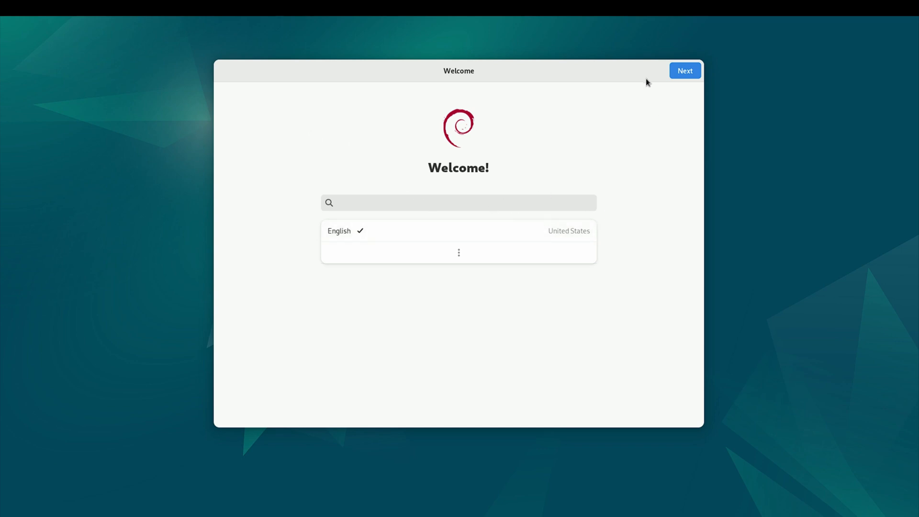
Go through the initial setup with English and the English (US) keyboard, turn off Location Services, and skip the online accounts.
left_click(689, 73)
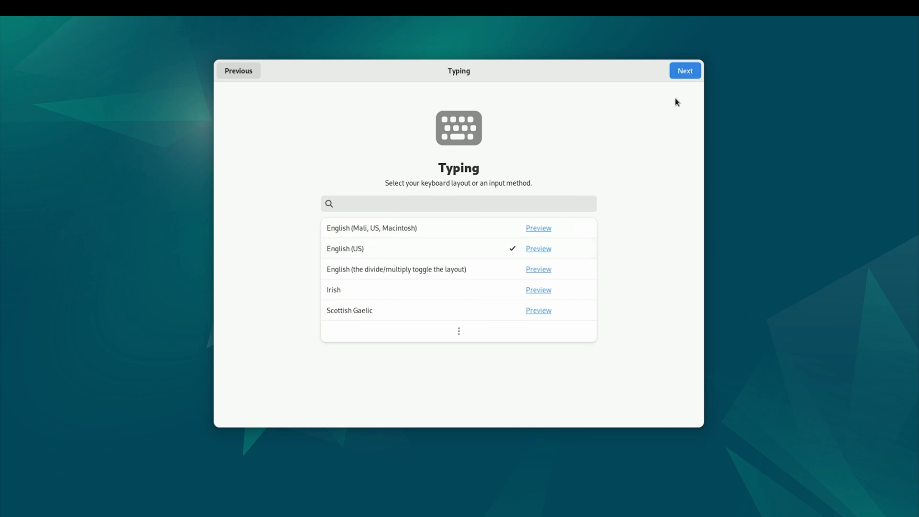
left_click(682, 74)
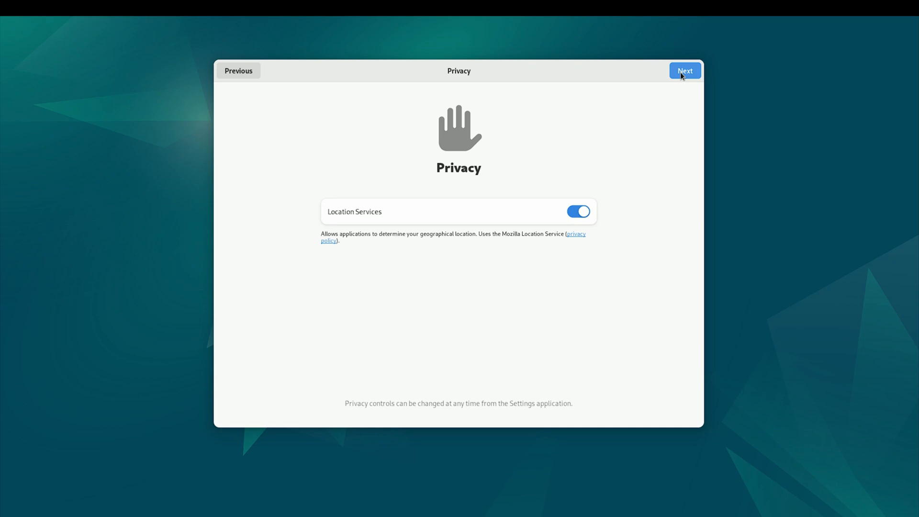
left_click(580, 212)
left_click(684, 73)
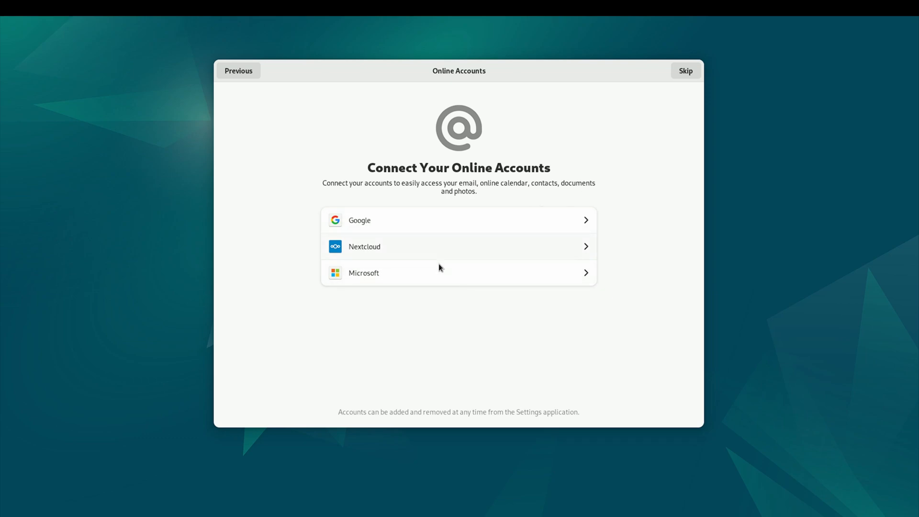
left_click(685, 72)
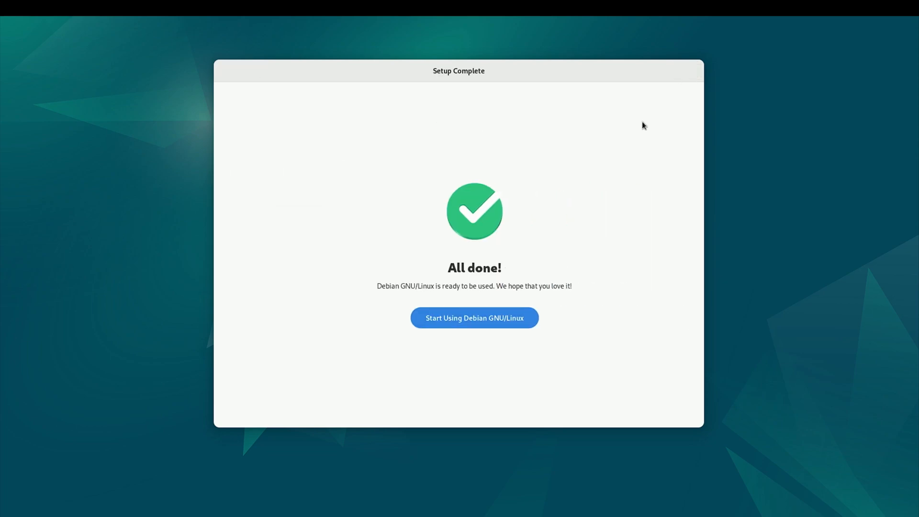